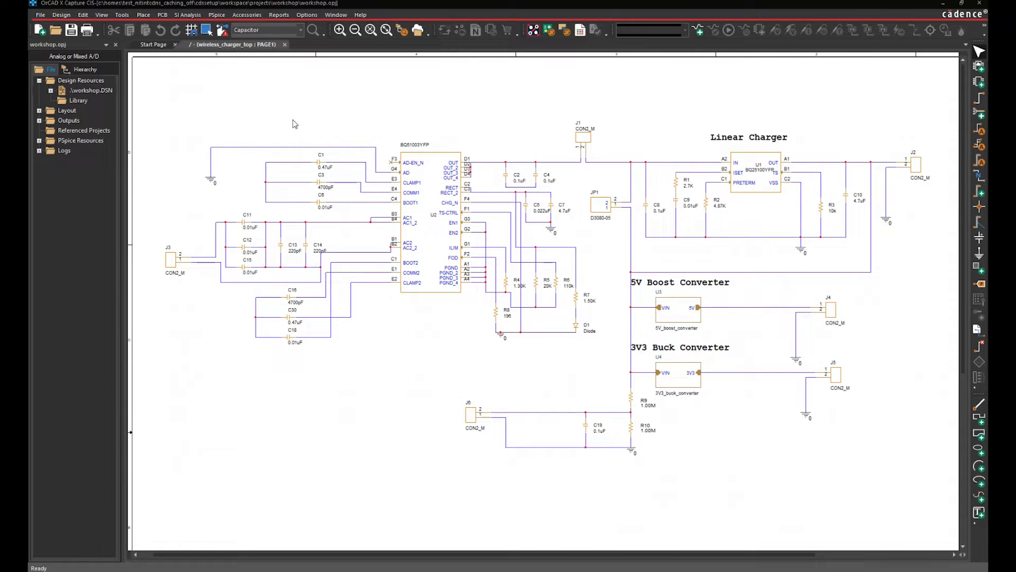
Open the Live BOM for the workshop.DSN design and show its parts as a detailed list.
left_click(98, 92)
left_click(125, 17)
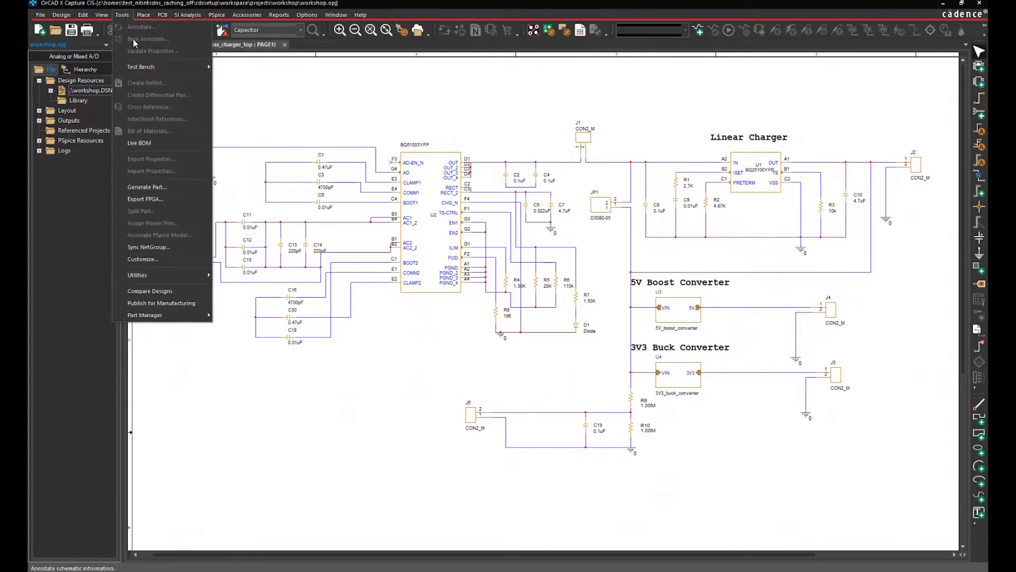
left_click(139, 143)
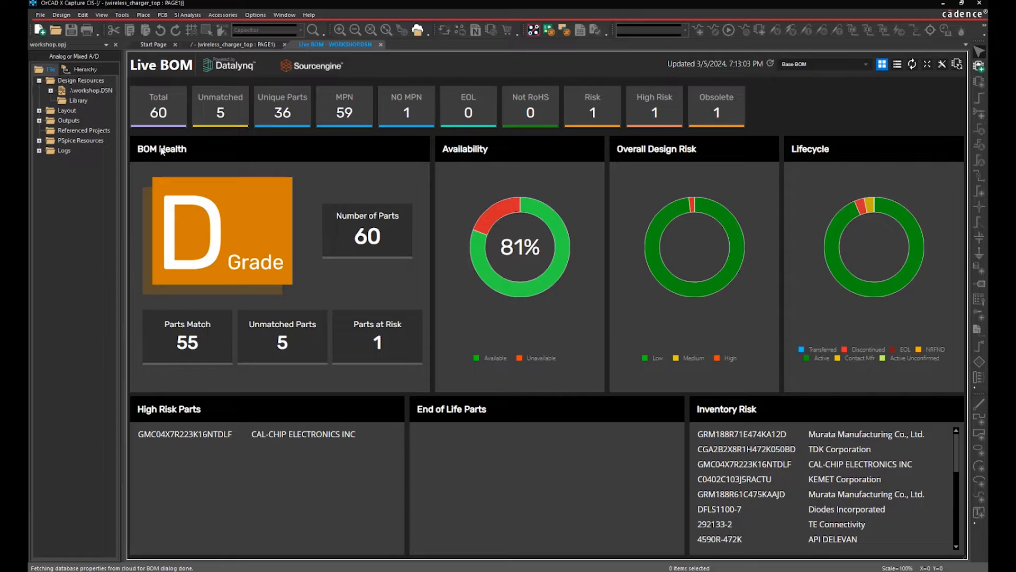
left_click(898, 68)
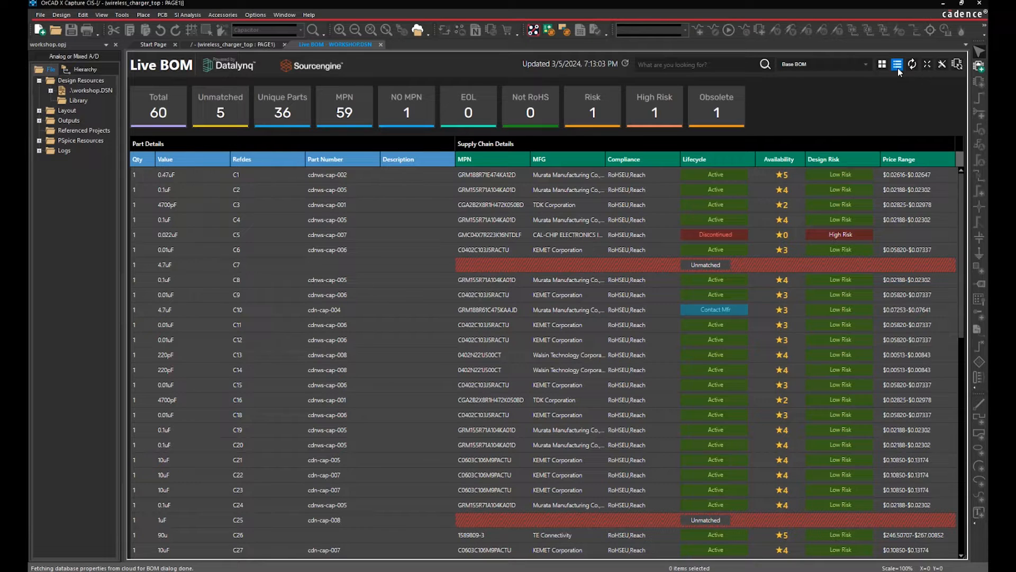
Configure the Live BOM column aliases, naming Part Reference "Part Reference" and Part Number "Company Part Number".
left_click(941, 64)
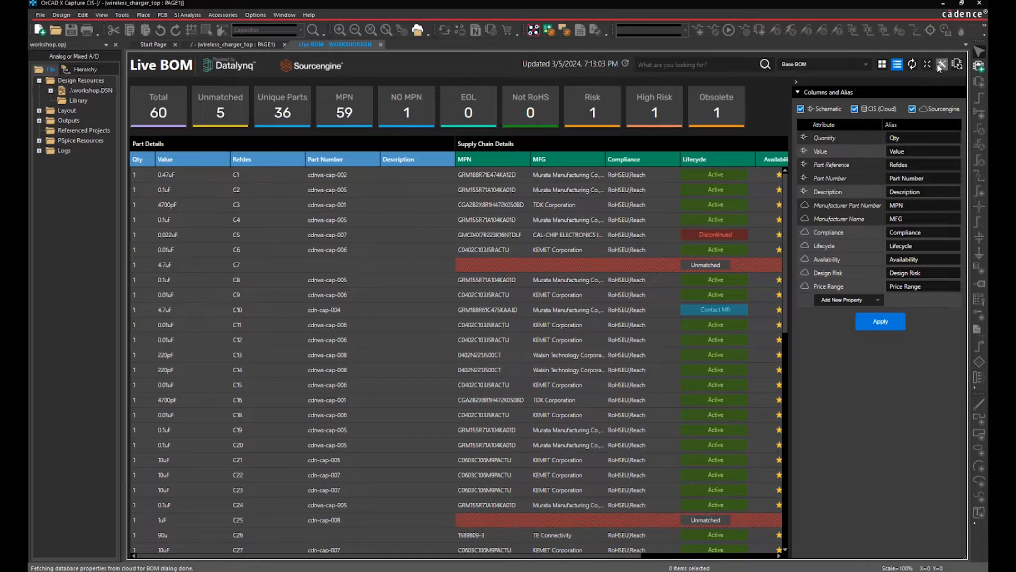
left_click(912, 109)
left_click(912, 109)
key("BackSpace")
key("BackSpace")
key("BackSpace")
key("BackSpace")
key("BackSpace")
key("BackSpace")
type("Part Reference")
left_click(890, 178)
type("Company")
Remove the Description attribute from the Live BOM columns, add the schematic property PCB Footprint, and apply the configuration.
right_click(866, 198)
left_click(872, 203)
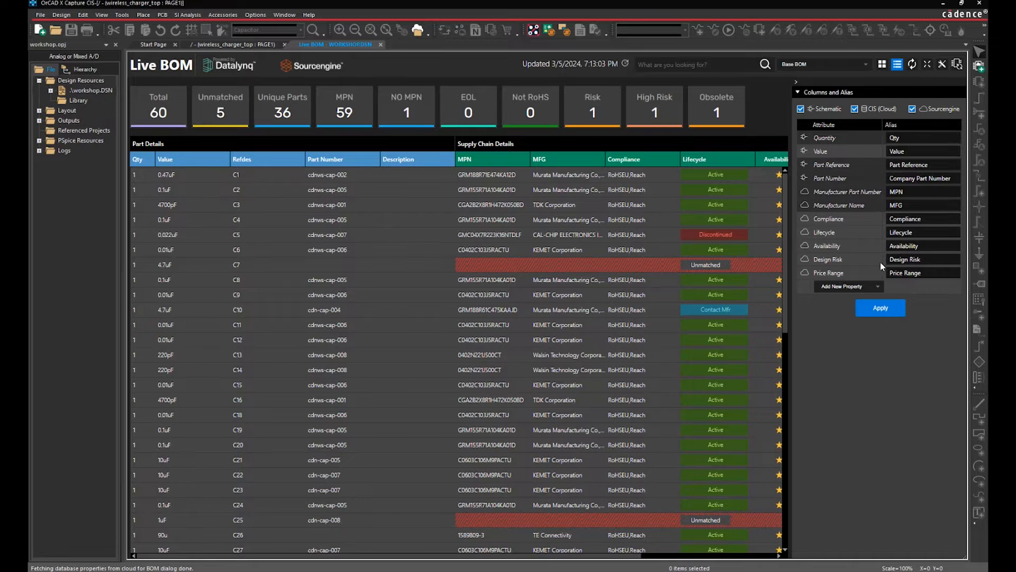
left_click(878, 288)
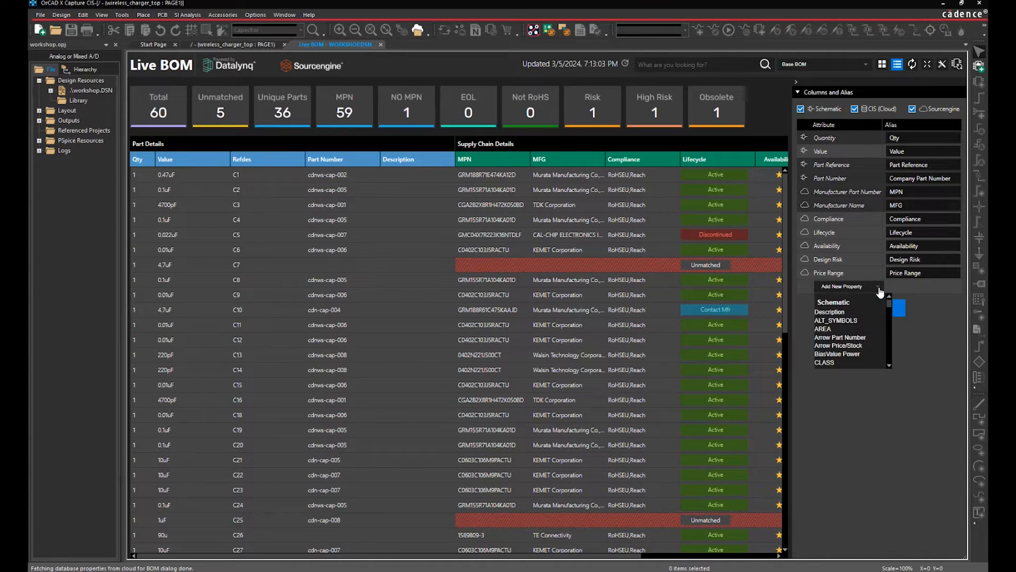
type("pc")
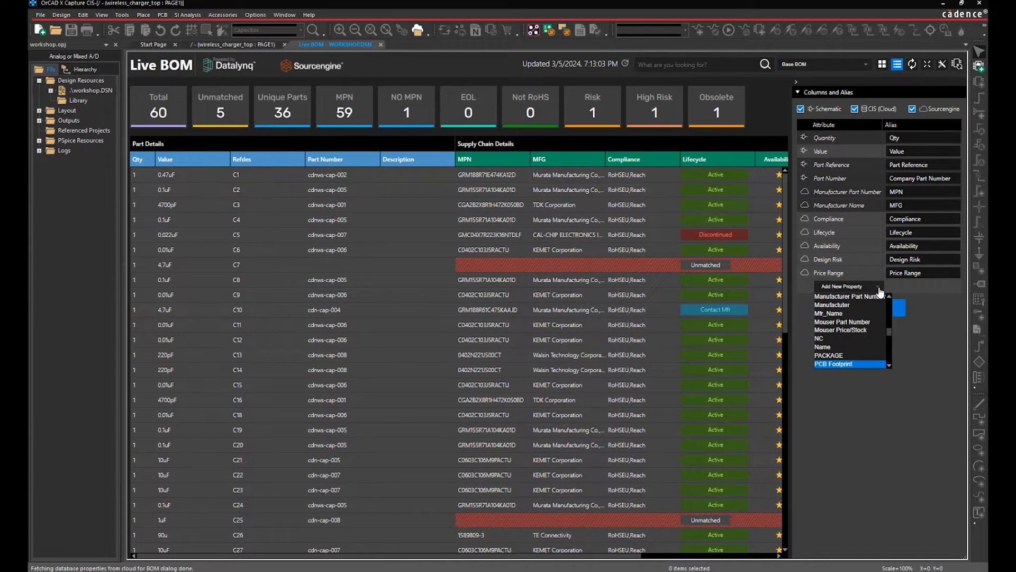
left_click(860, 364)
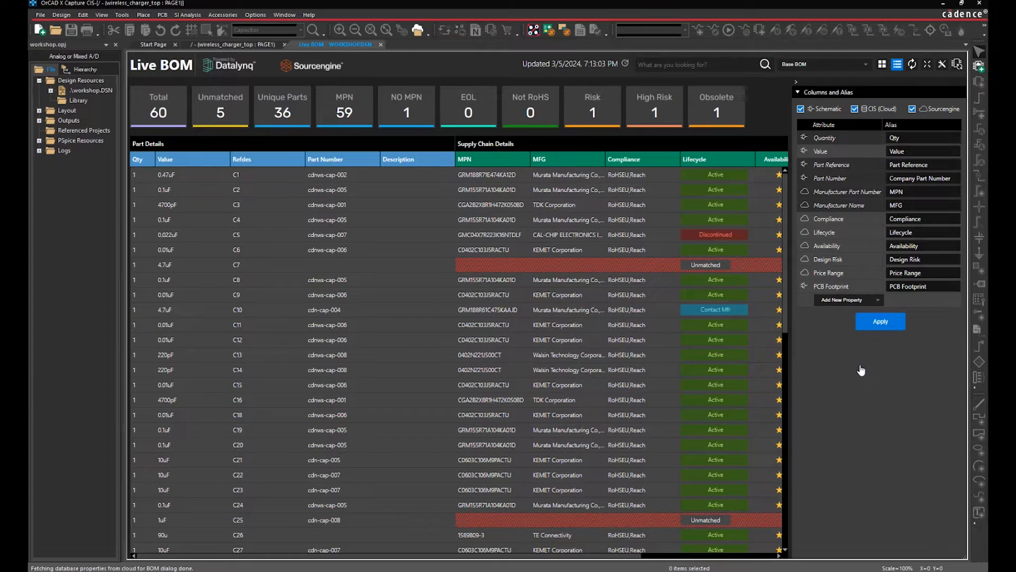
left_click(871, 326)
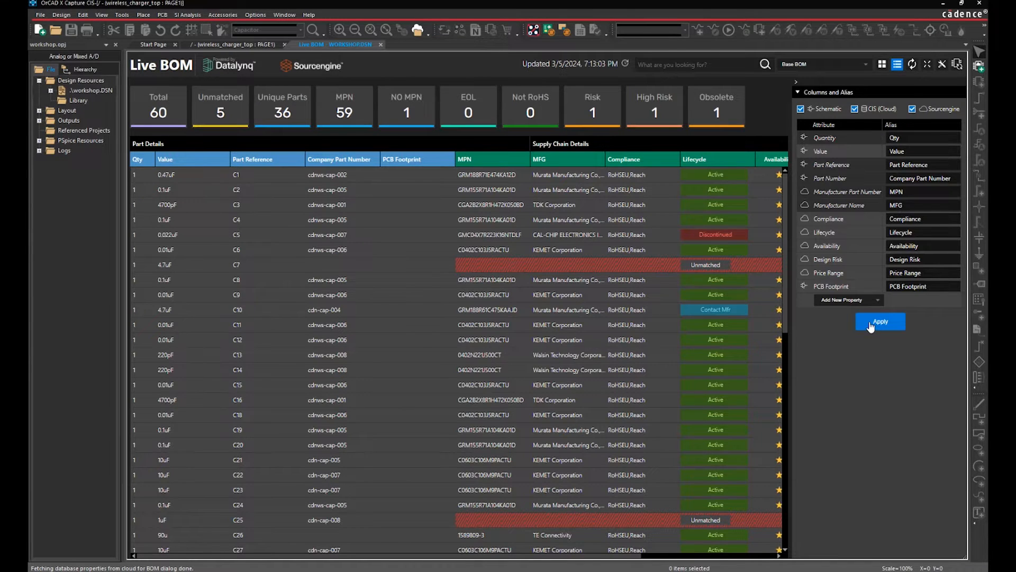
Save the wireless_charger_top schematic and refresh the workshop design's Live BOM.
left_click(260, 47)
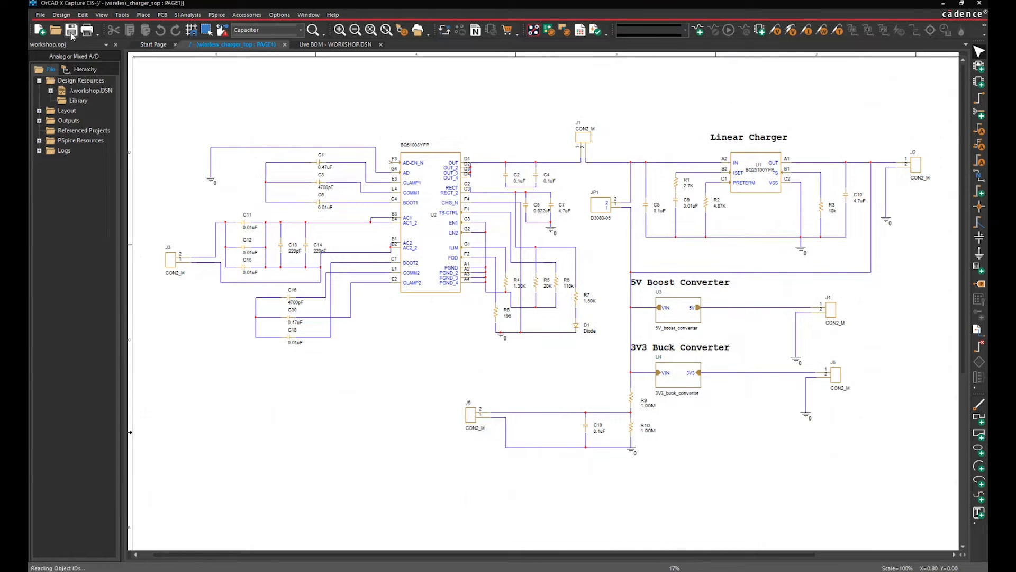
left_click(339, 45)
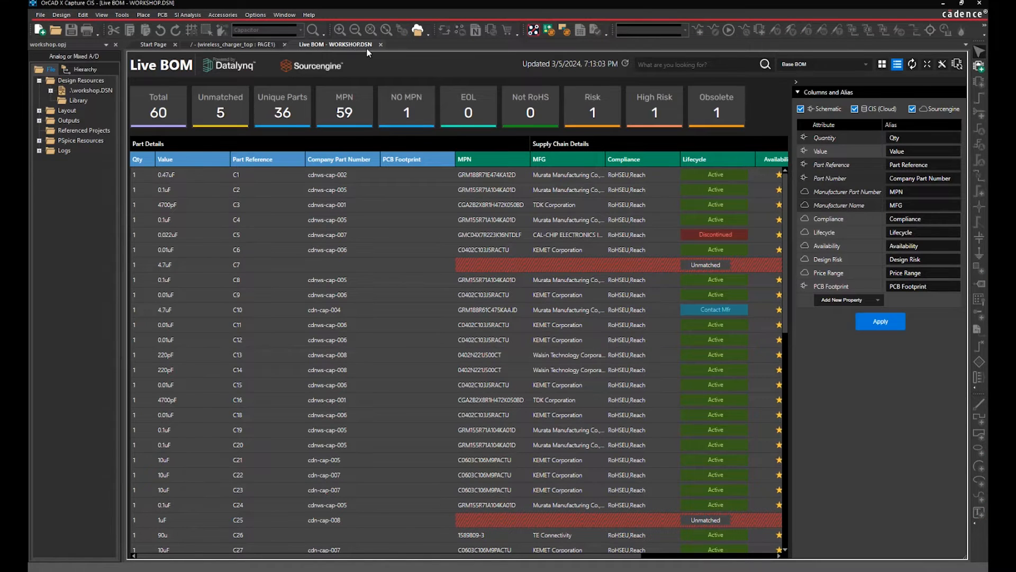
left_click(913, 64)
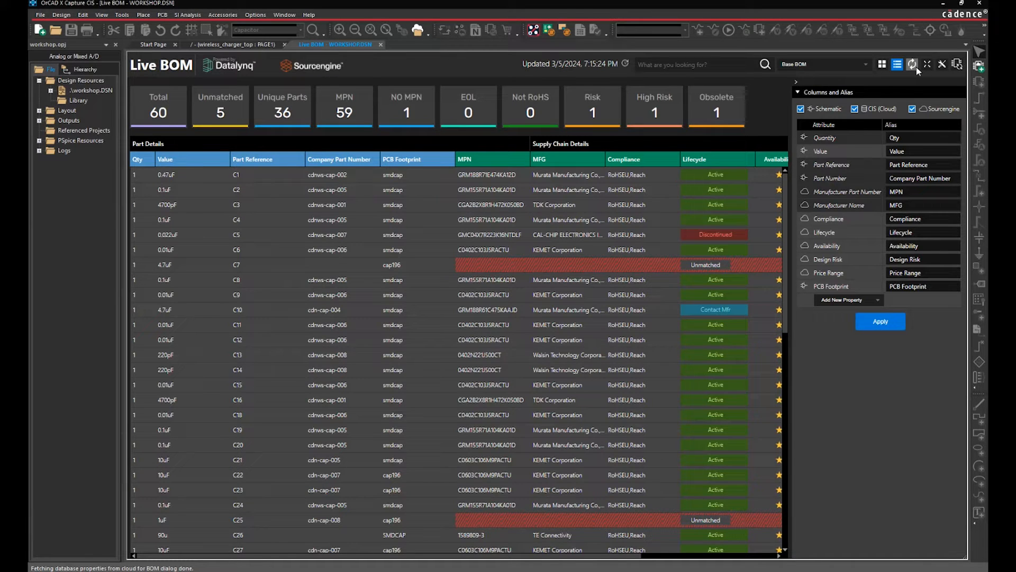
Open the pfc_interleaved project and widen the project tree slightly.
left_click(41, 15)
left_click(79, 233)
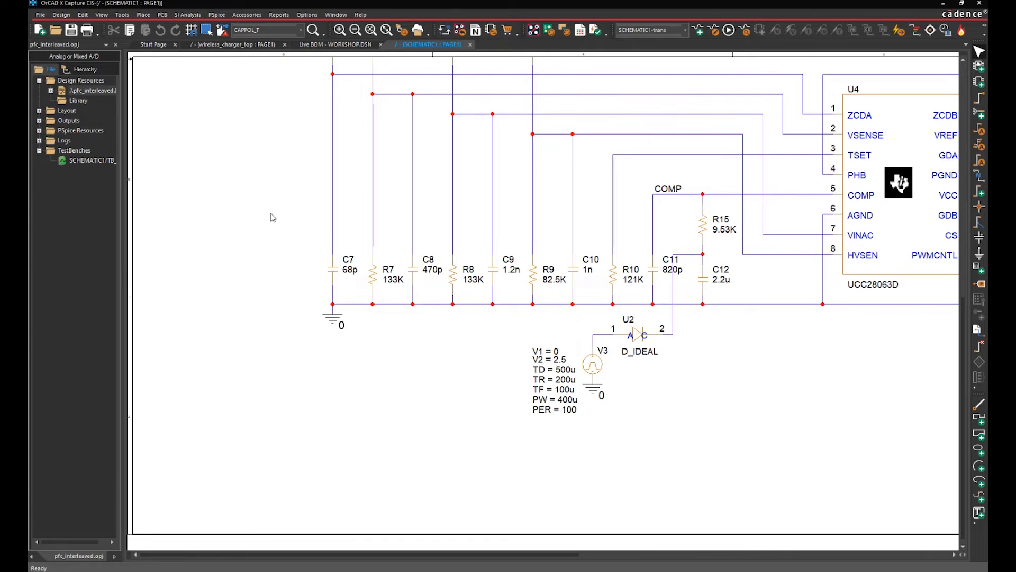
left_click_drag(130, 148, 139, 149)
Set the CIS data source to Local in the workspace configuration.
left_click(102, 15)
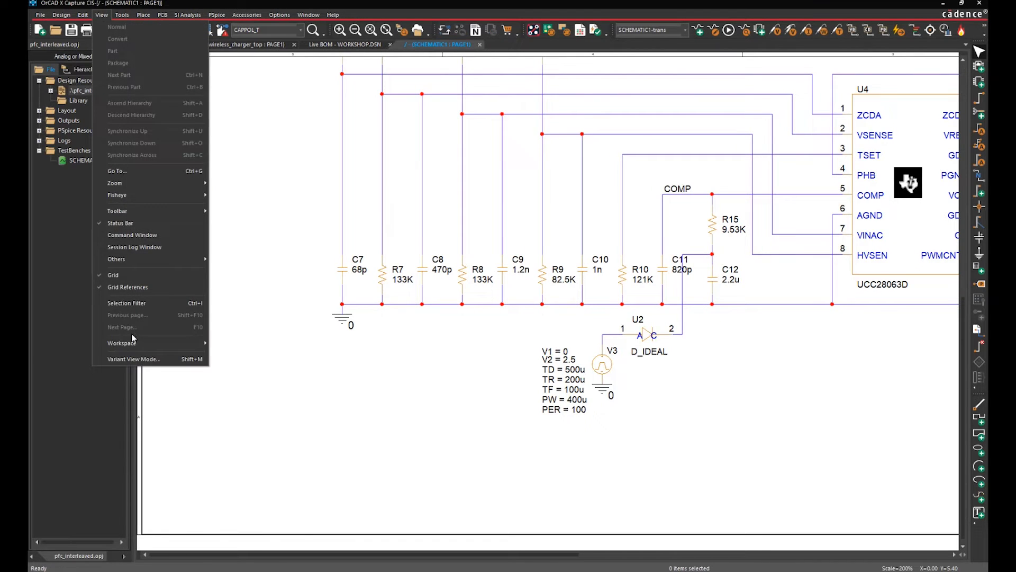
mouse_move(137, 344)
left_click(232, 355)
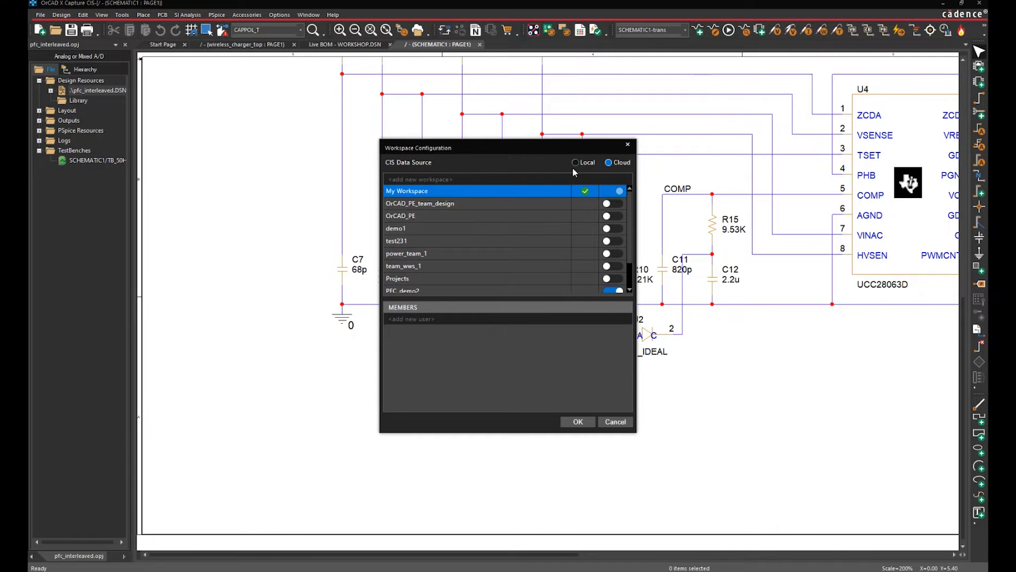
left_click(578, 422)
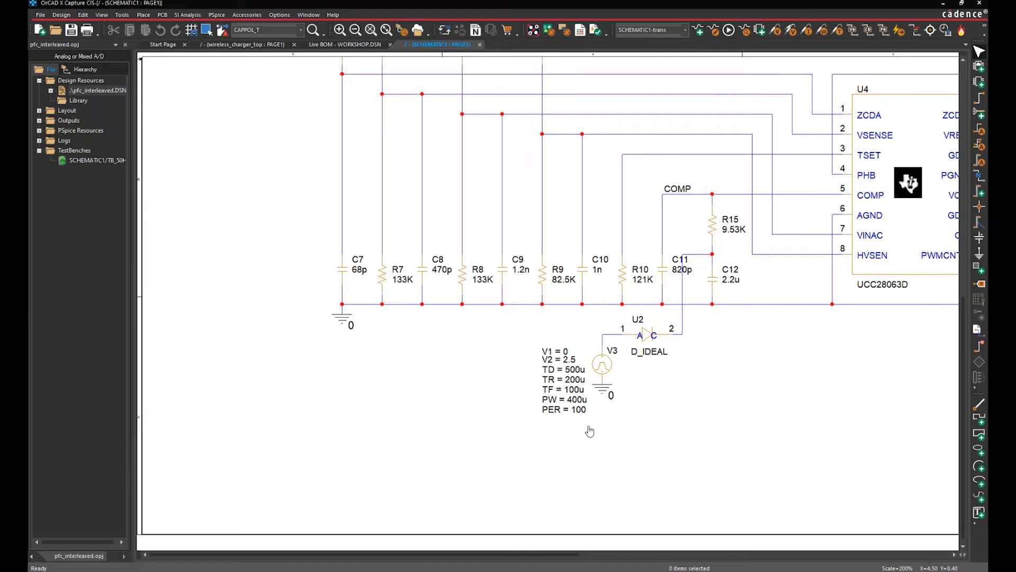
Check the names of the manufacturer properties in the Part Manager of pfc_interleaved.DSN, then close it.
left_click(108, 92)
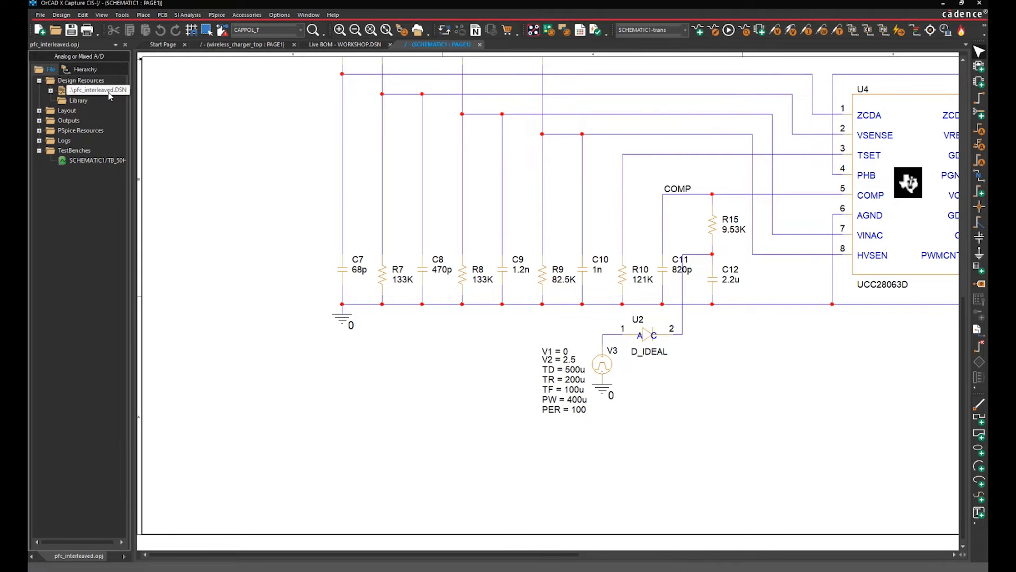
right_click(108, 93)
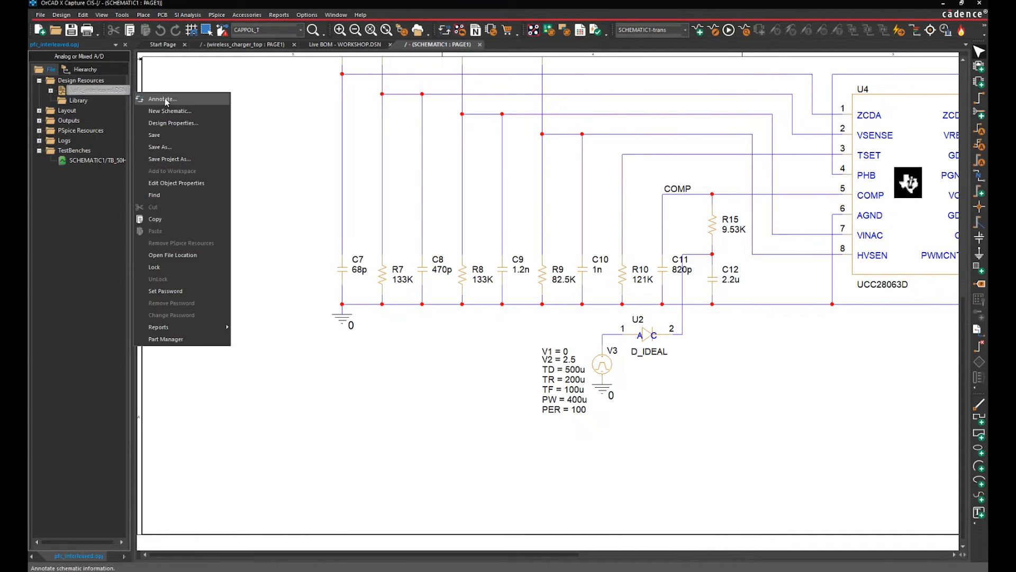
left_click(180, 339)
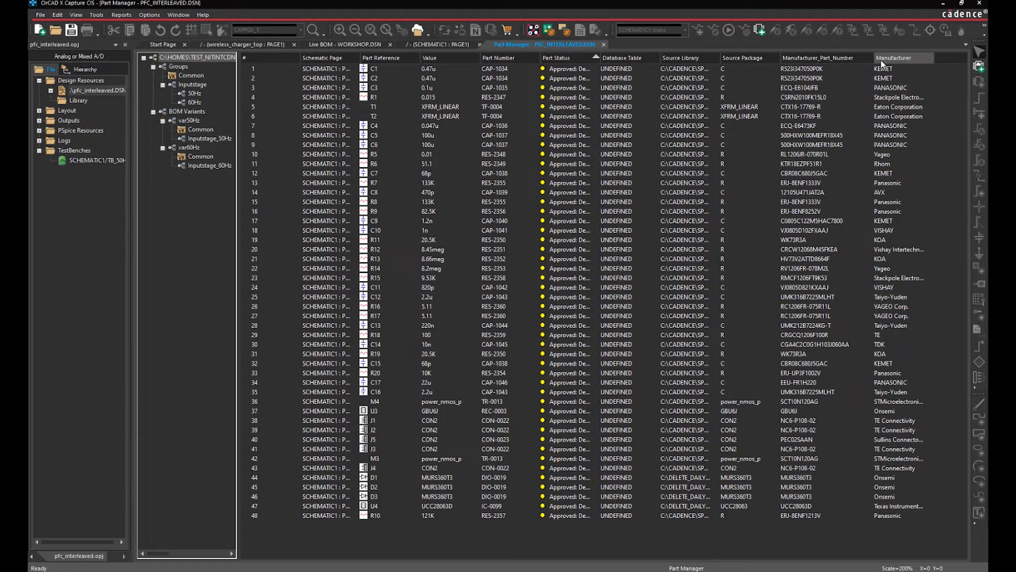
left_click(604, 45)
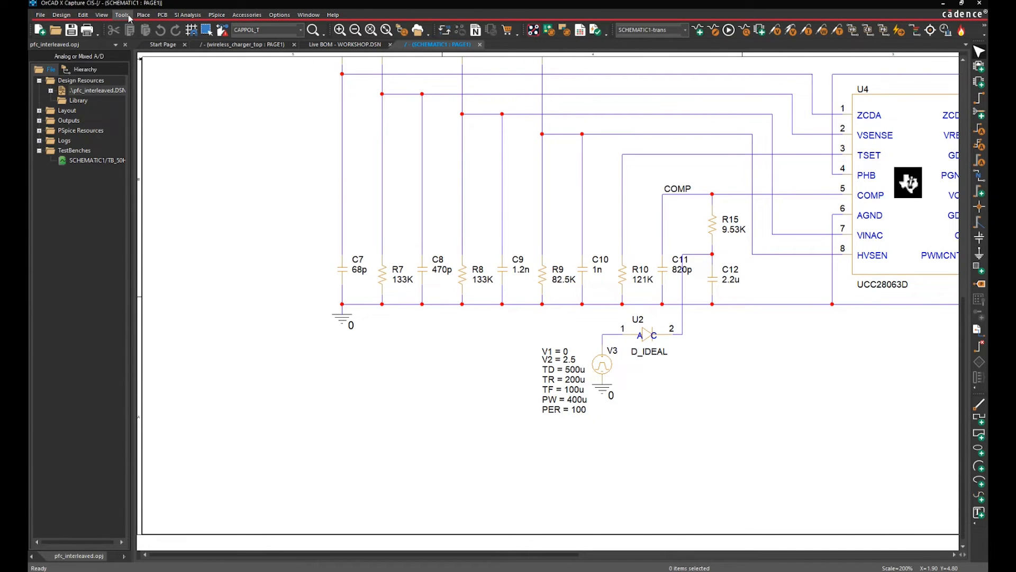
In the extended Live BOM preferences, map Manufacturer Name to Manufacturer and Manufacturer Part Number to Manufacturer_Part_Number, and apply the mapping.
left_click(279, 14)
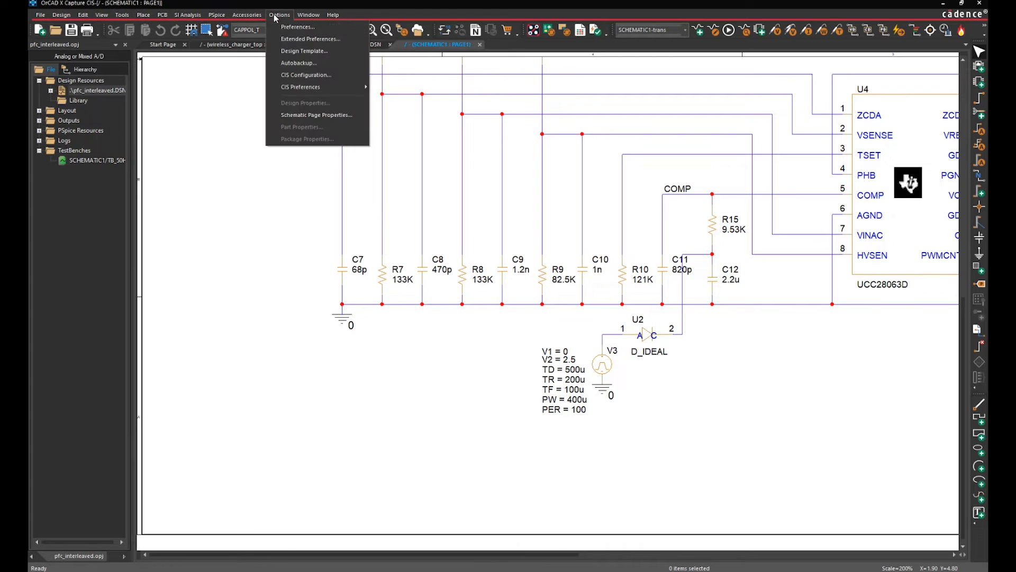
left_click(290, 39)
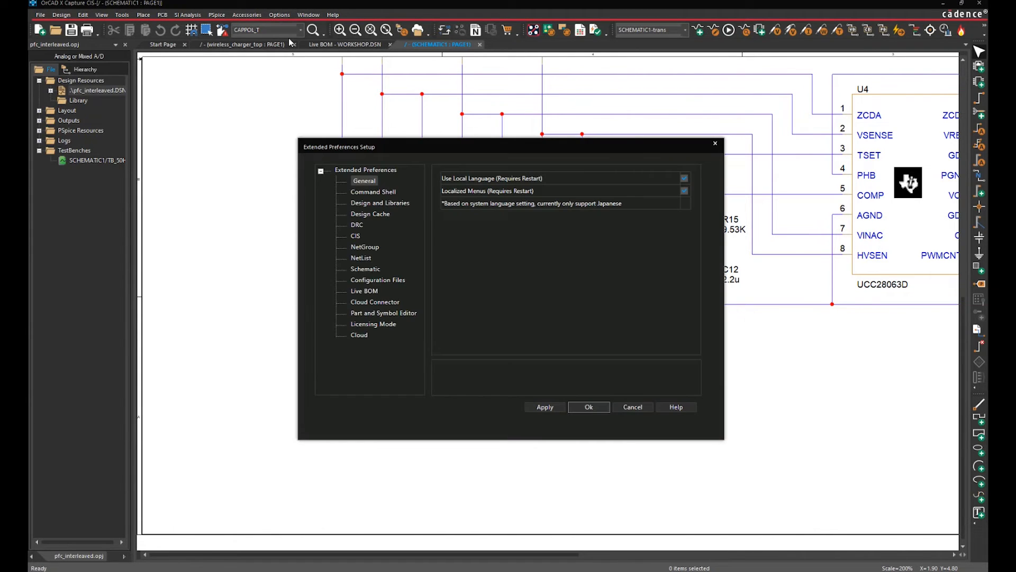
left_click(381, 292)
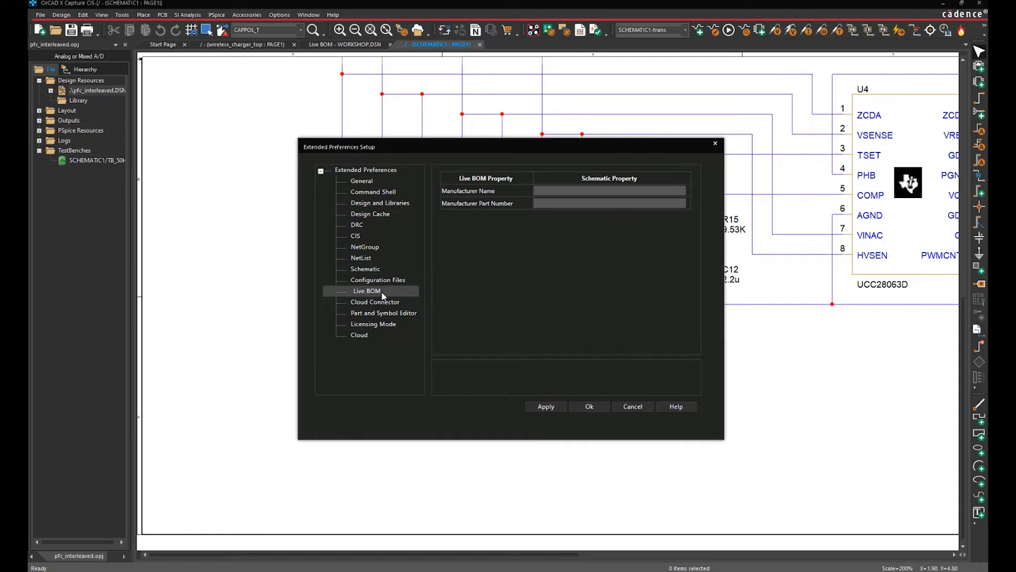
left_click(547, 193)
type("Ma")
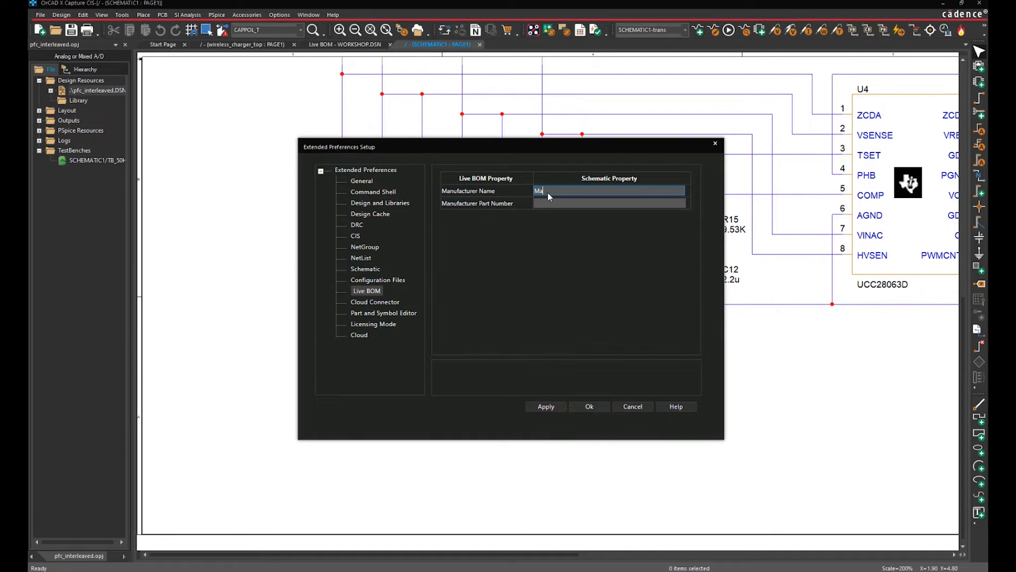
type("nufacturer")
key("Tab")
key("Tab")
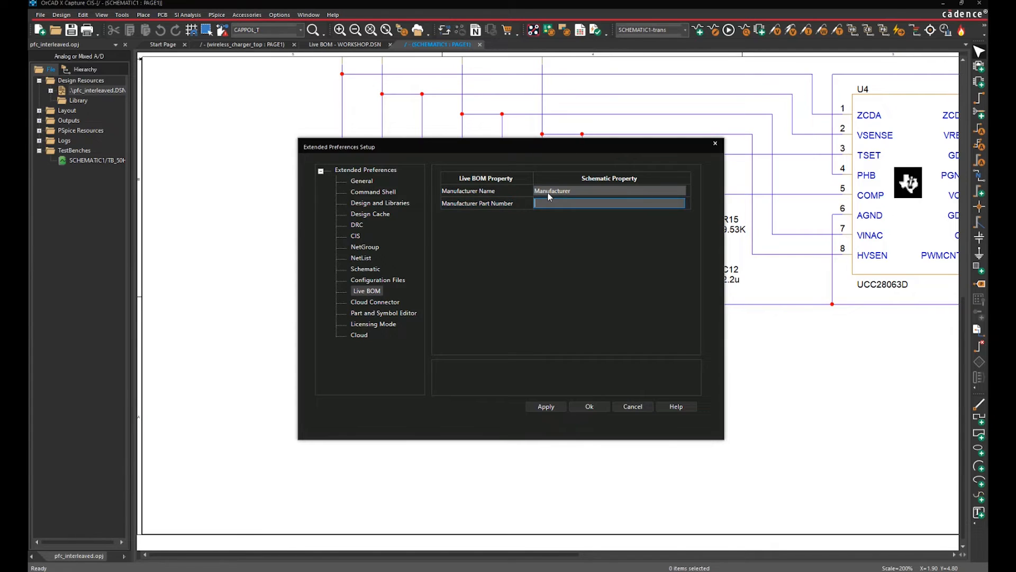
type("Manufacturer_Part_Number")
left_click(557, 411)
left_click(579, 414)
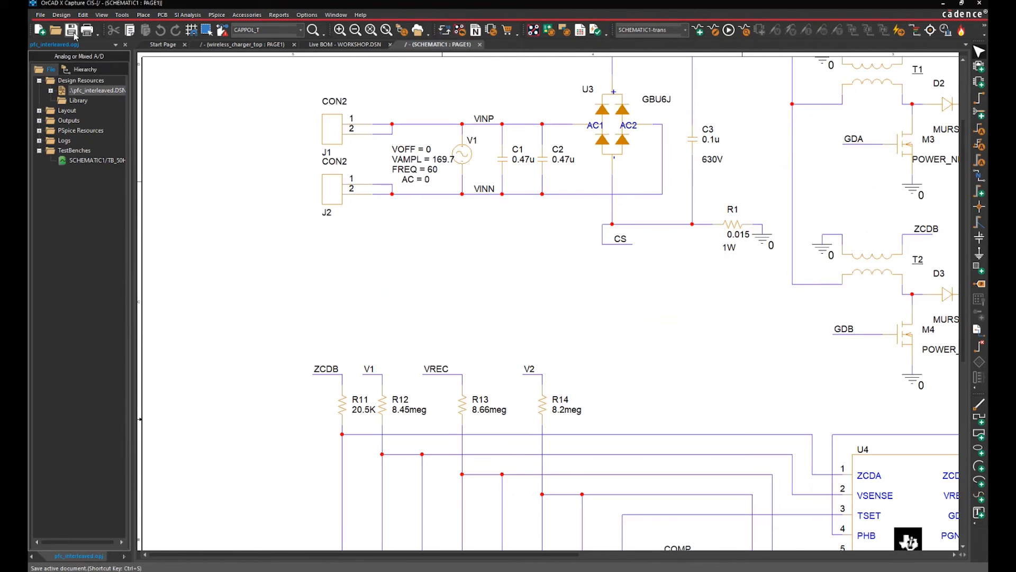
Save the pfc_interleaved design and open its Live BOM as a detailed parts list.
left_click(72, 31)
left_click(122, 15)
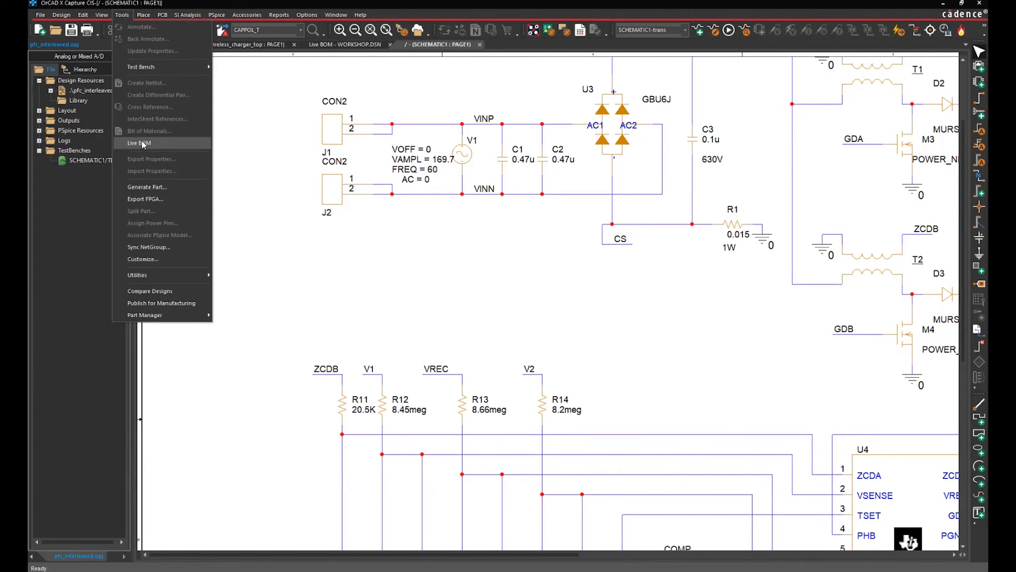
left_click(142, 143)
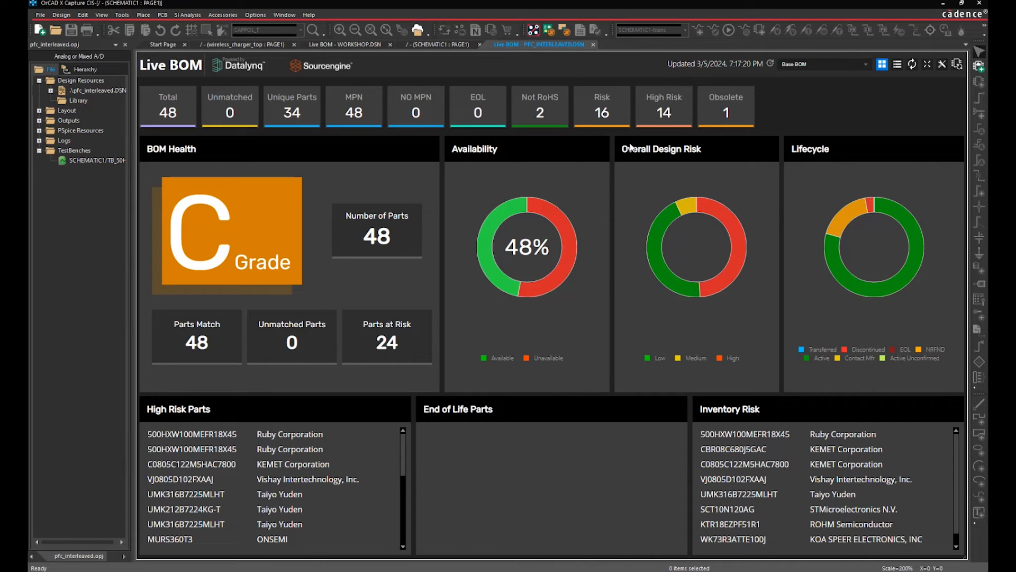
left_click(896, 64)
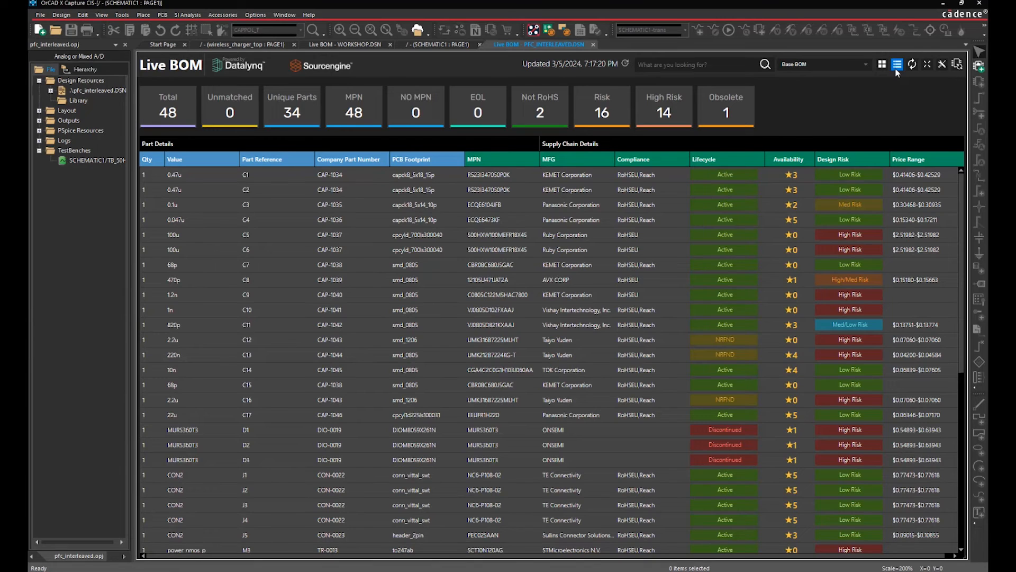
Add the schematic property Source Package as a column in the pfc_interleaved Live BOM and apply the configuration.
left_click(941, 65)
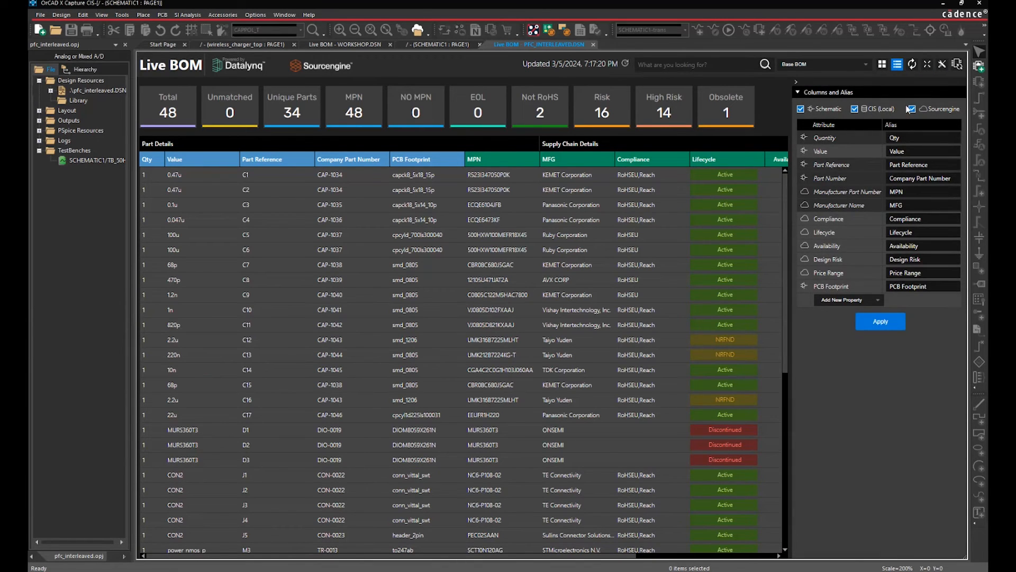
left_click(835, 304)
type("so")
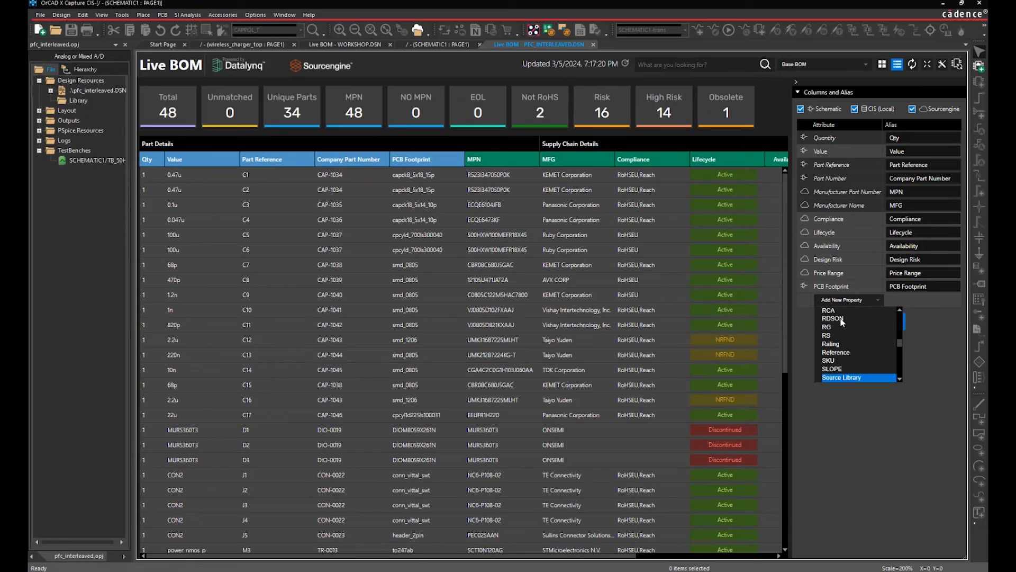
key("Down")
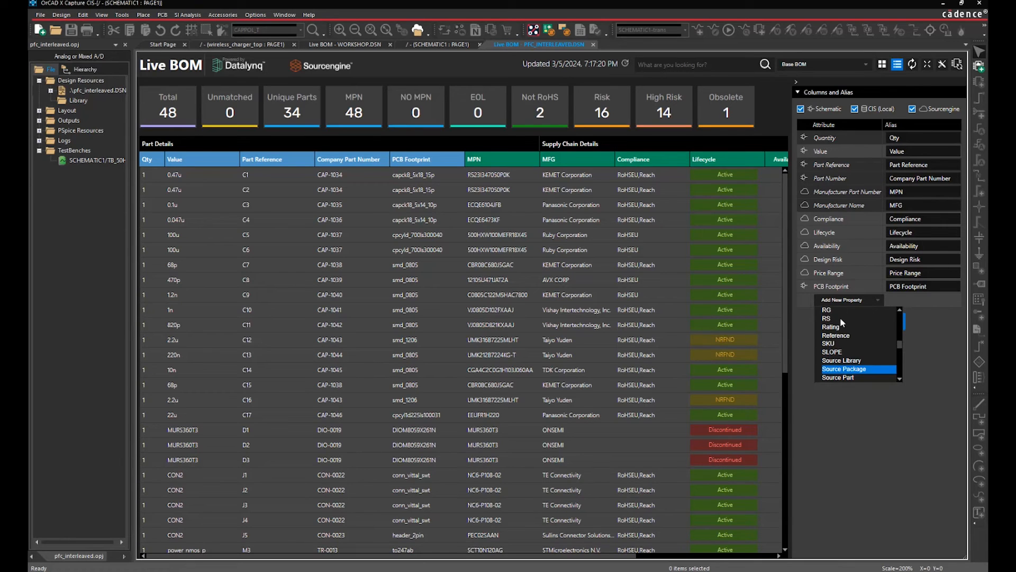
key("Return")
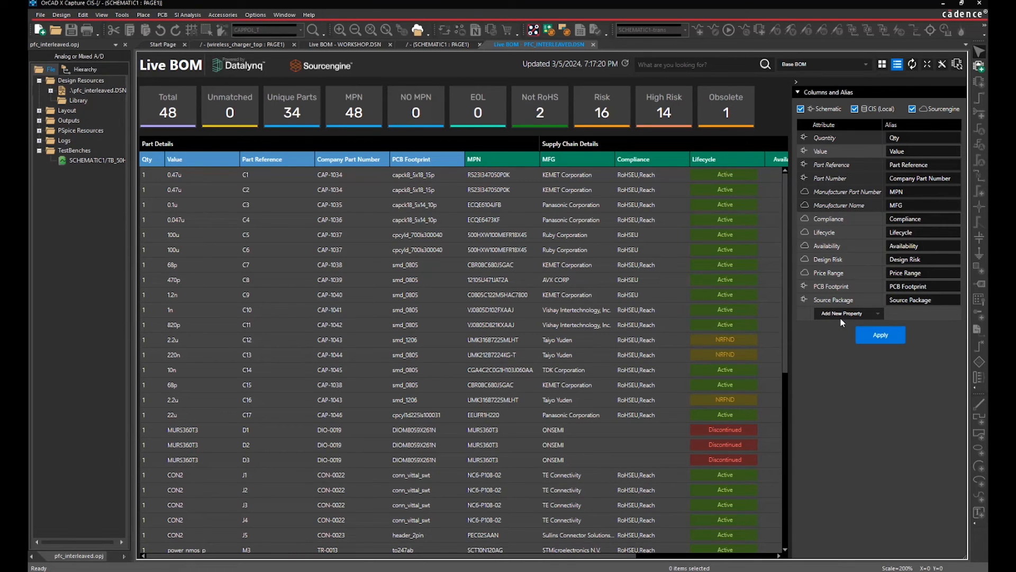
left_click(874, 335)
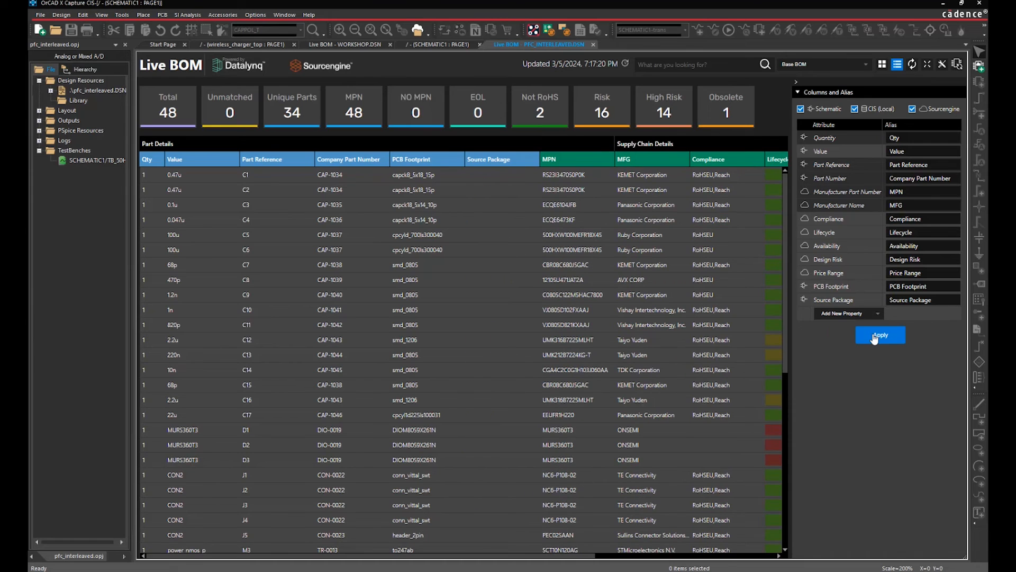
Save the SCHEMATIC1 page and refresh the pfc_interleaved Live BOM.
left_click(445, 47)
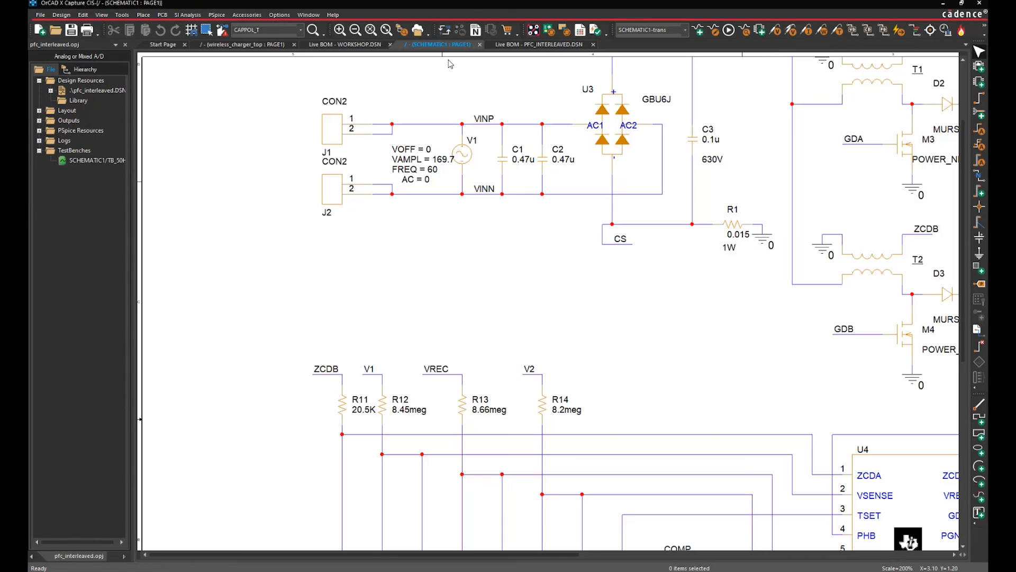
left_click(72, 31)
left_click(540, 45)
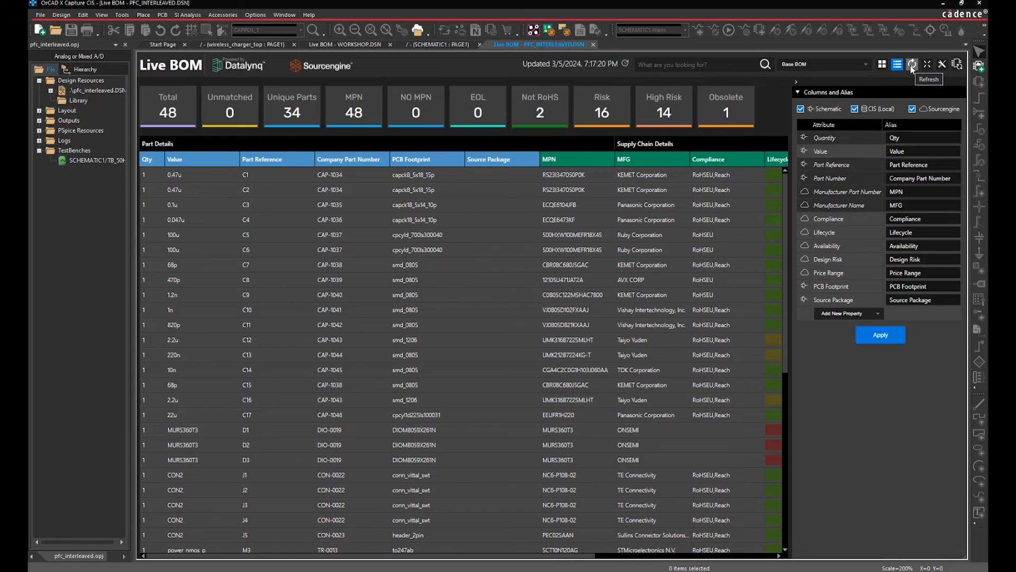
left_click(911, 64)
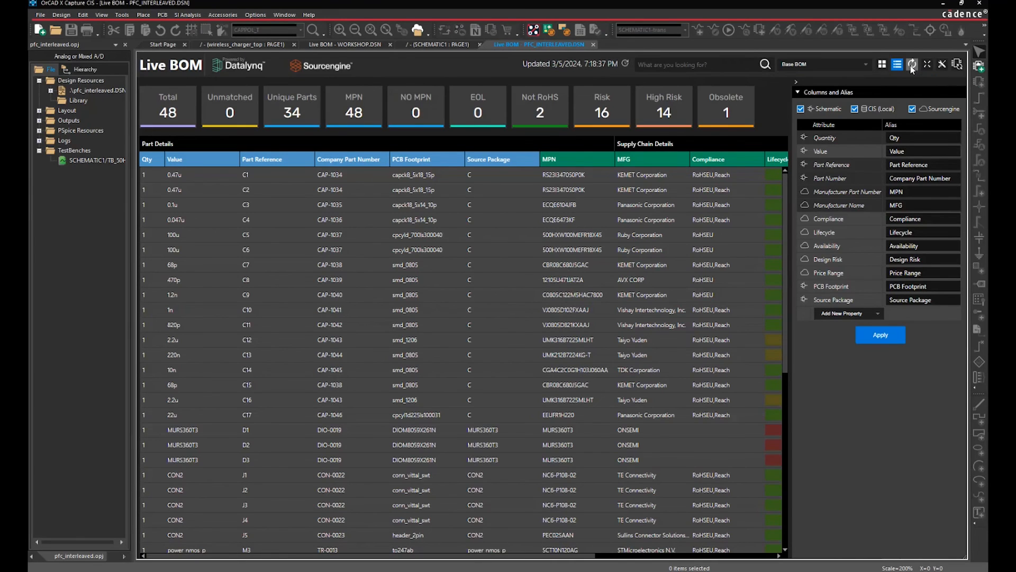